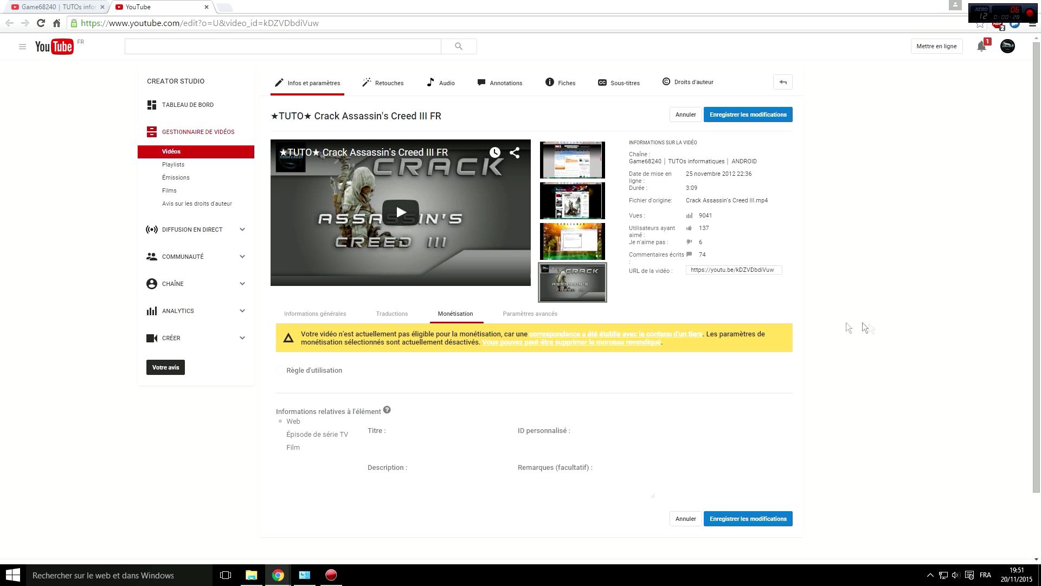
# Step: From the copyright notices in the video manager, open the claimed-song removal page for "★TUTO★ Crack Assassin's Creed III FR"
pyautogui.click(206, 7)
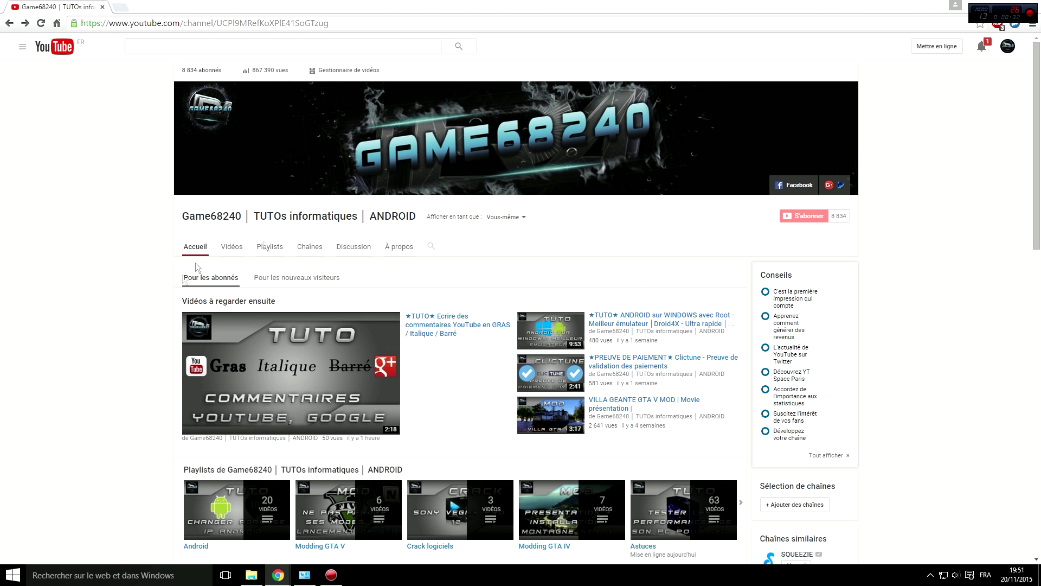
pyautogui.click(352, 70)
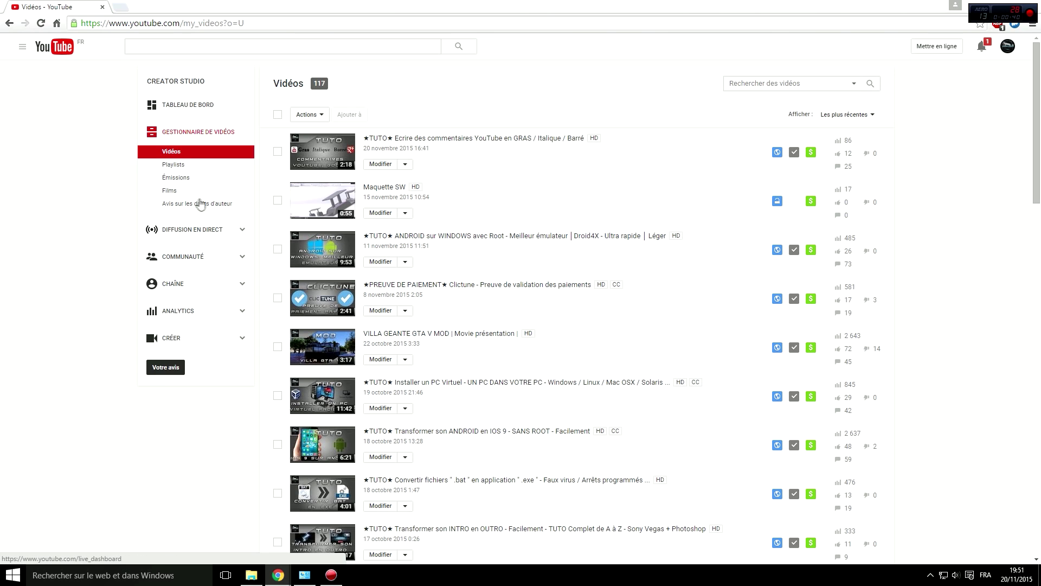
pyautogui.click(224, 206)
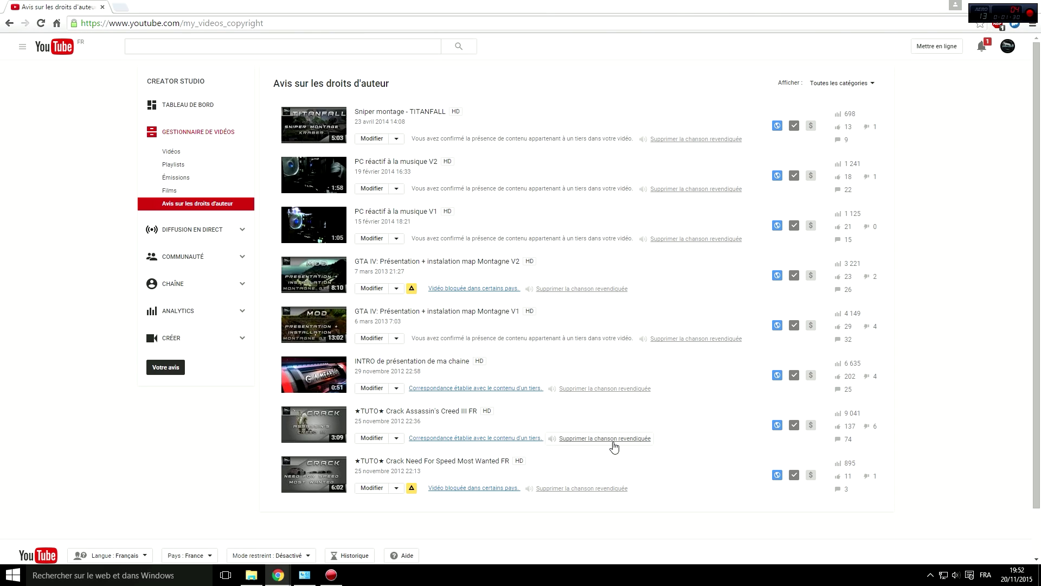
pyautogui.click(595, 437)
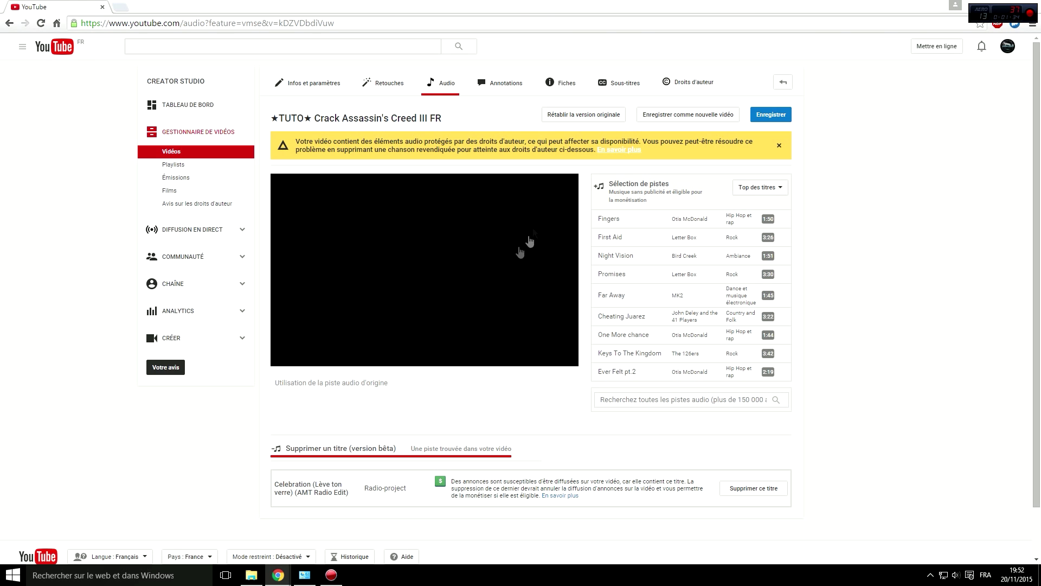
# Step: Remove the claimed track "Celebration (Lève ton verre) (AMT Radio Edit)" from the video and pause the preview
pyautogui.click(285, 359)
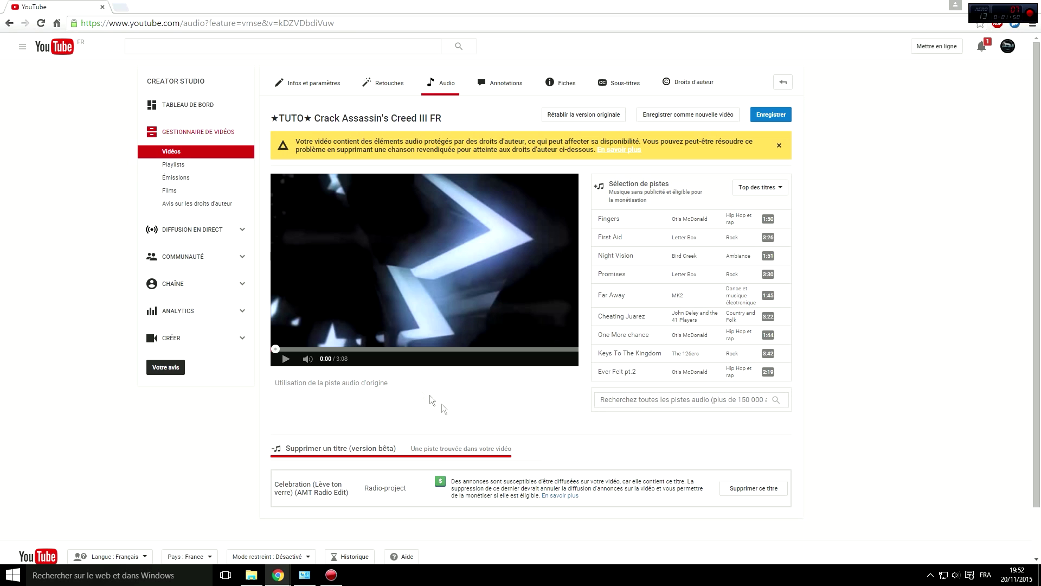
pyautogui.click(755, 494)
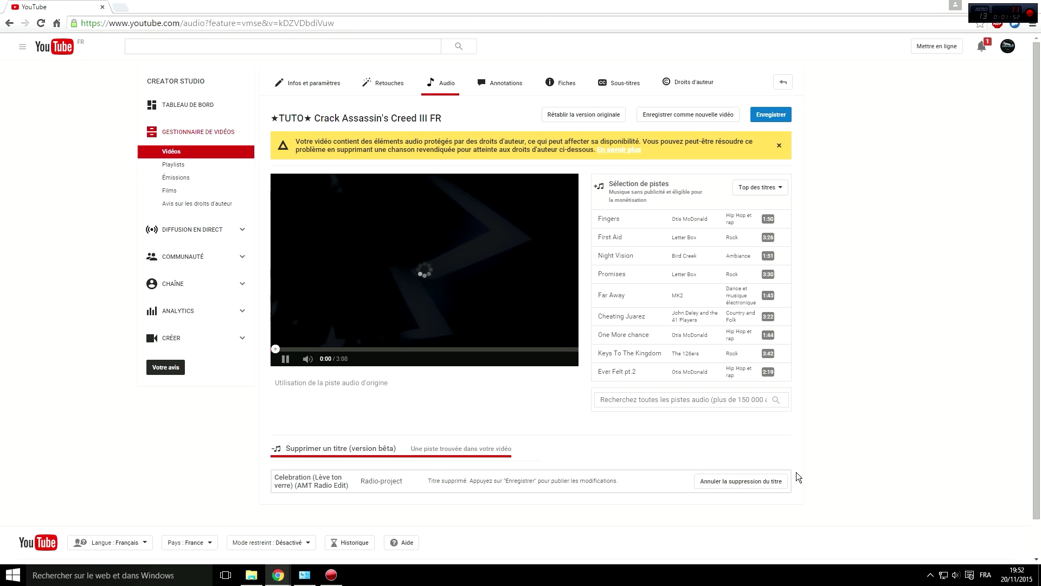
pyautogui.click(286, 358)
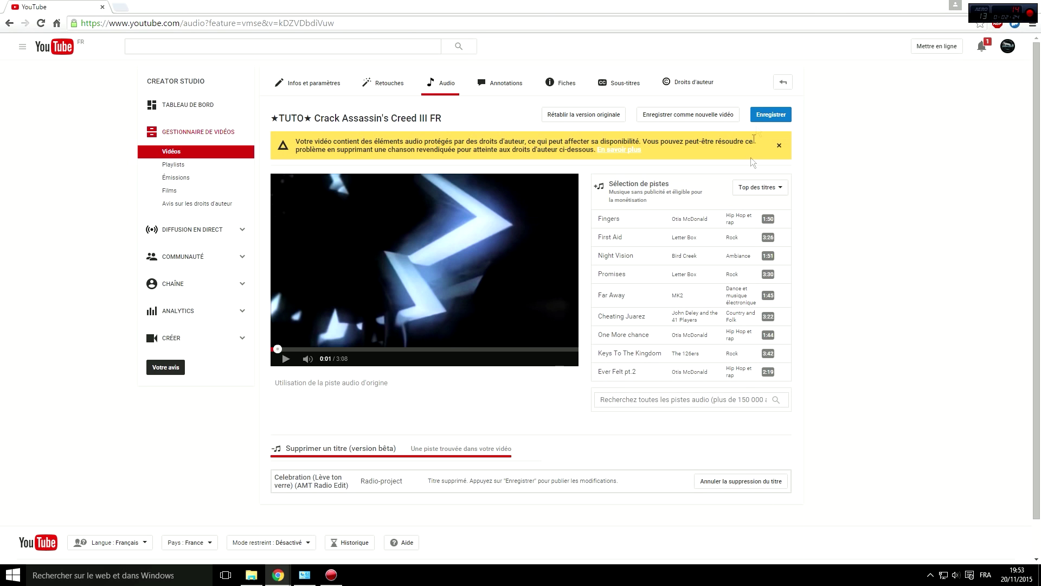
# Step: Save the video's track removal and confirm that the operation may take several minutes
pyautogui.click(770, 115)
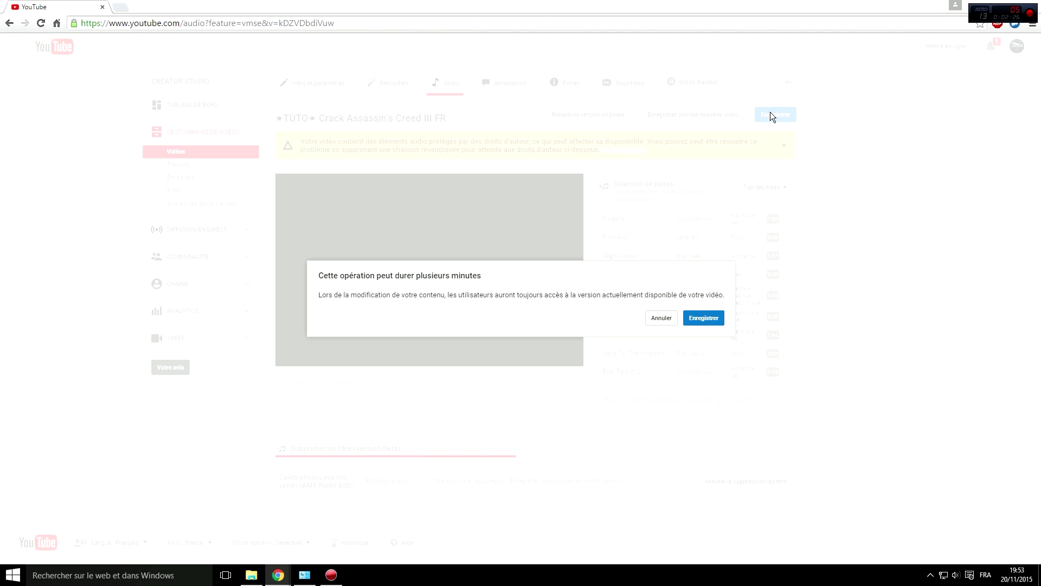
pyautogui.click(659, 320)
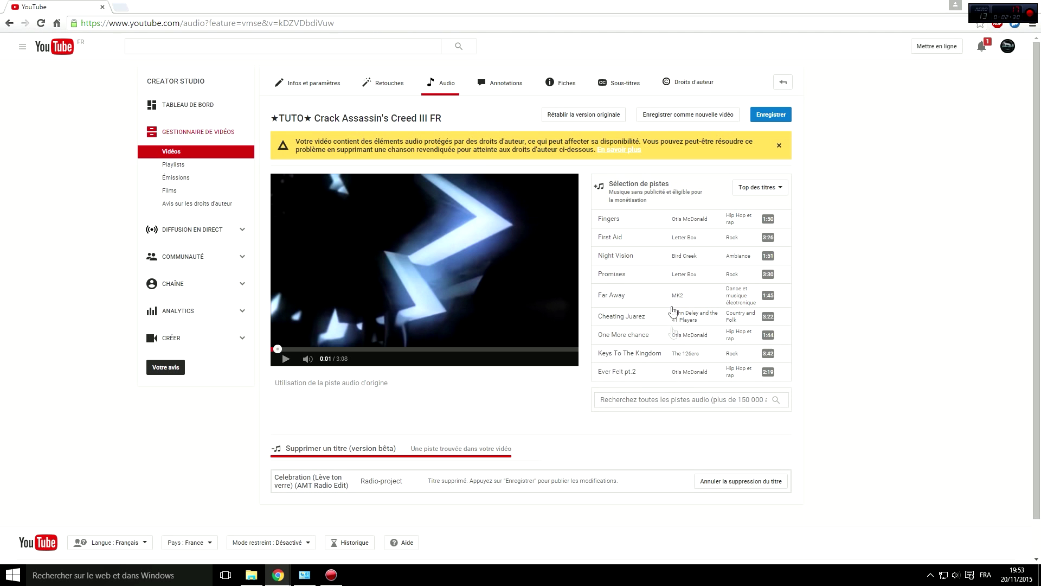
pyautogui.scroll(-1, 698, 227)
pyautogui.scroll(1, 723, 224)
pyautogui.click(780, 116)
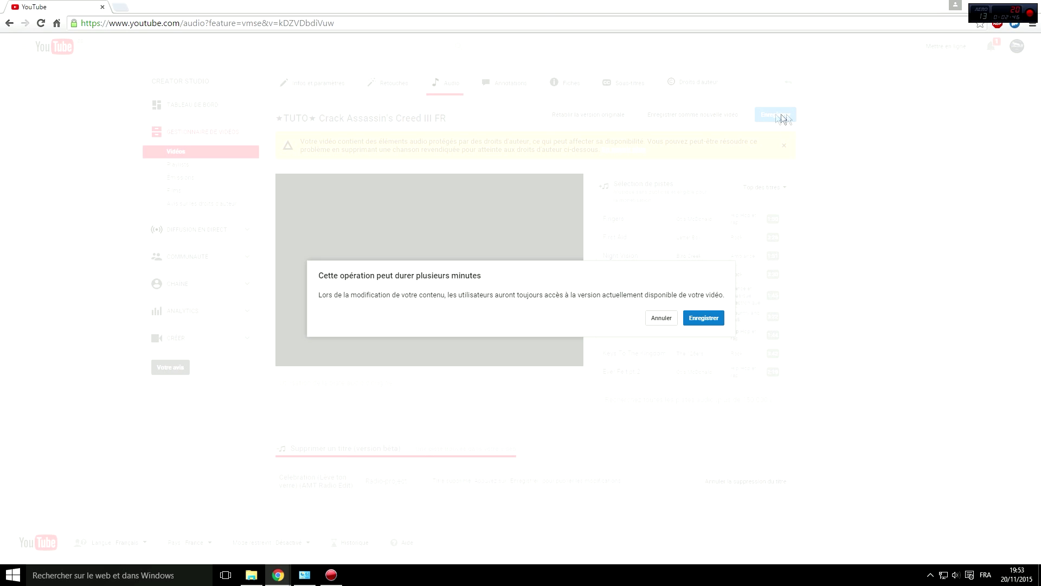
pyautogui.click(704, 319)
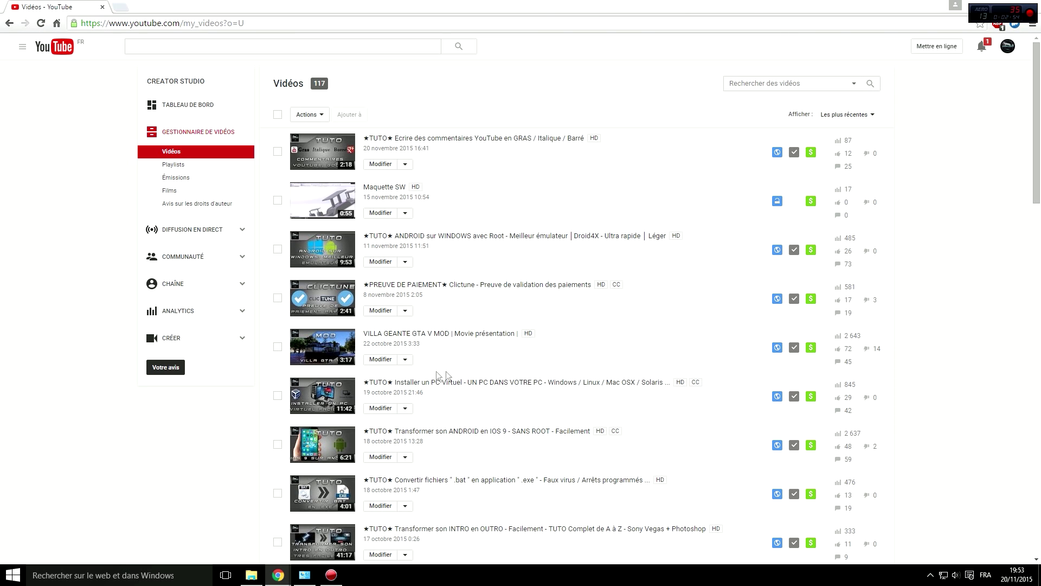
# Step: Check the processing of "★TUTO★ Crack Assassin's Creed III FR" in the copyright notices and on its watch page, closing that page when done
pyautogui.click(208, 204)
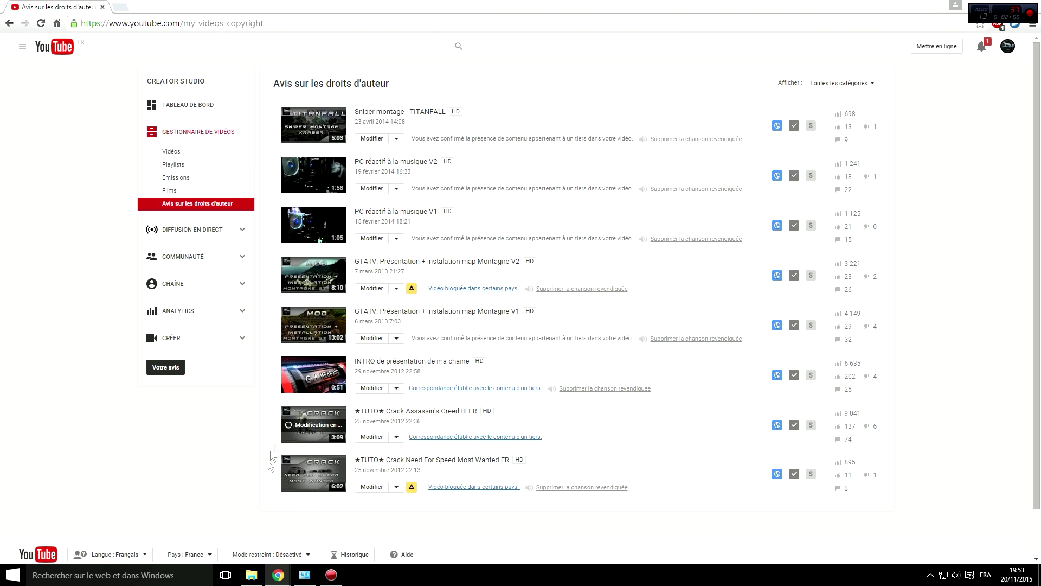
pyautogui.middleClick(413, 411)
pyautogui.click(163, 7)
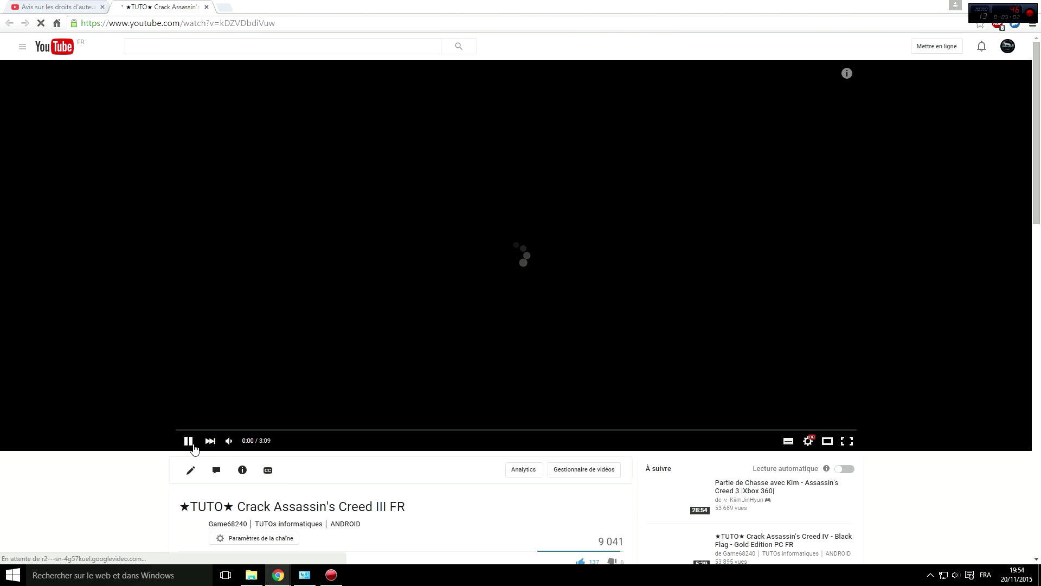
pyautogui.click(194, 449)
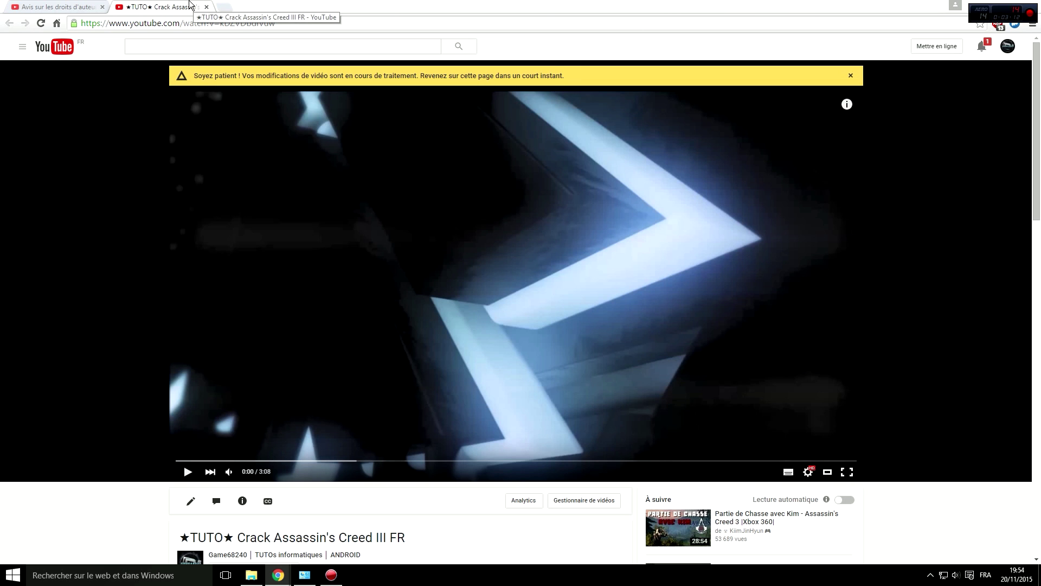
pyautogui.middleClick(189, 5)
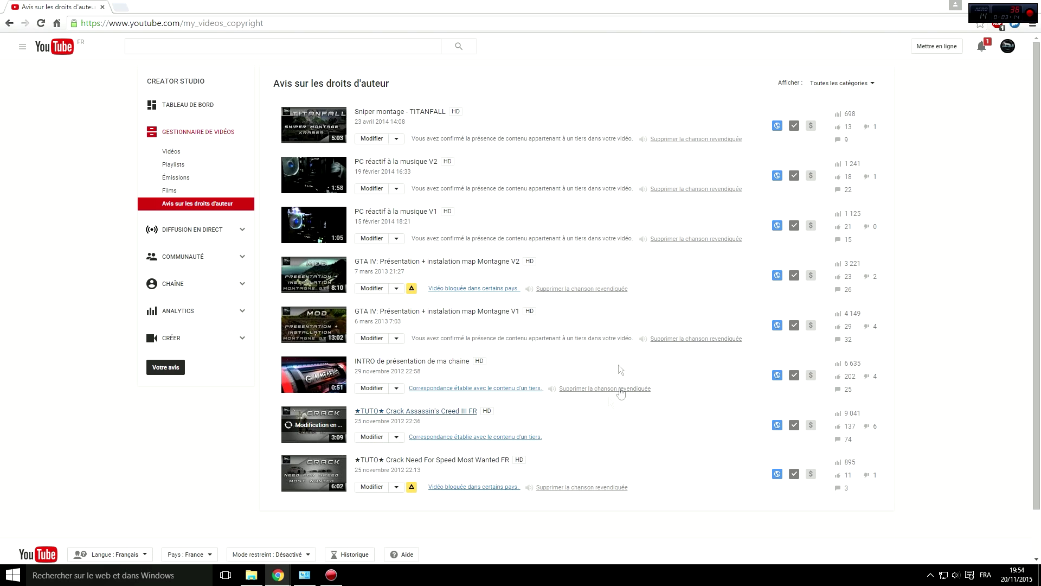
pyautogui.click(200, 204)
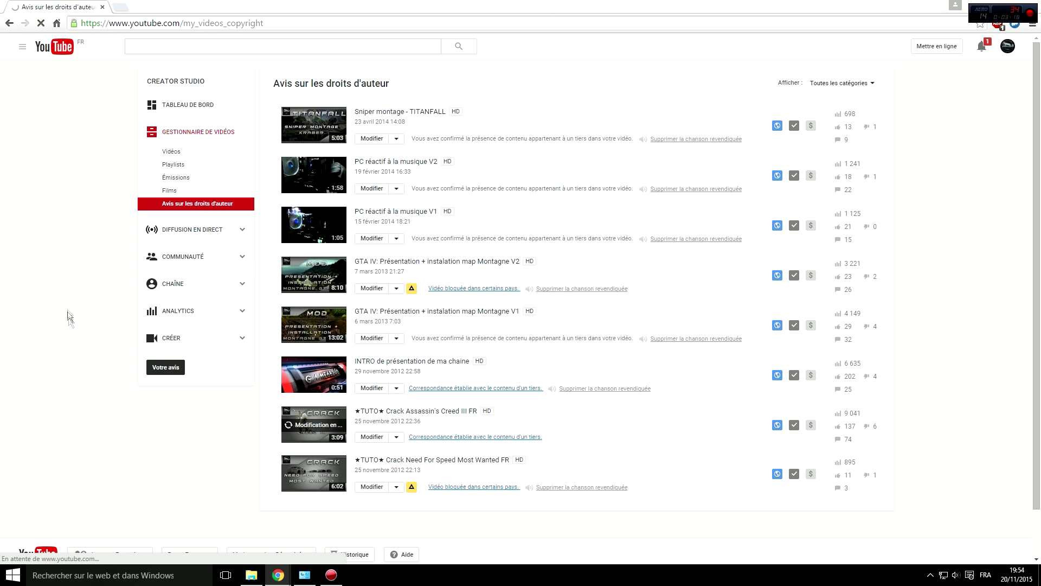
# Step: On page 3 of the video list, open the monetization settings of "★TUTO★ Télécharger des vidéos Youtube en Full HD - METHODE 2: Firefox"
pyautogui.scroll(-15, 65, 116)
pyautogui.click(315, 446)
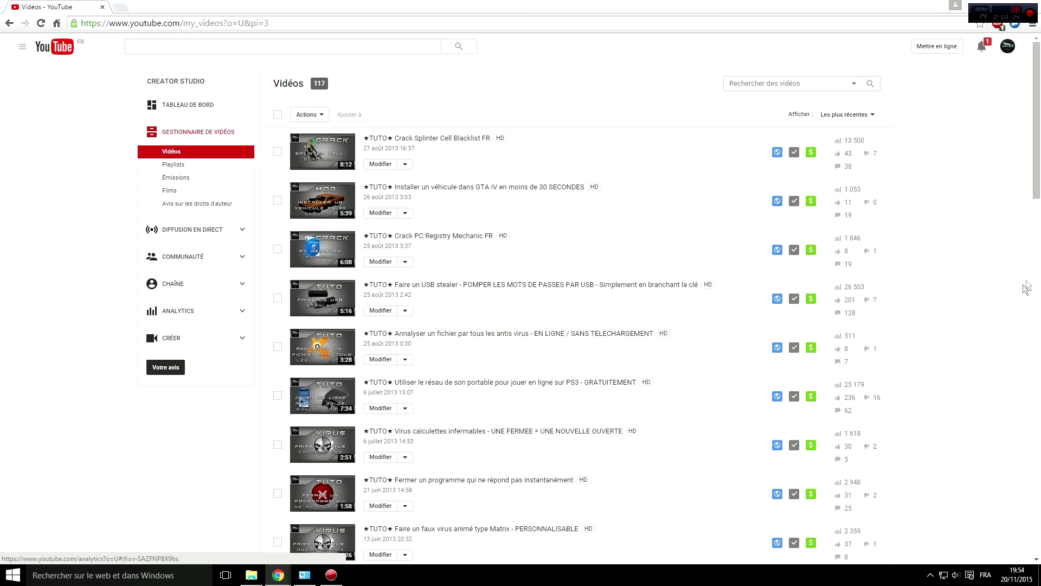
pyautogui.scroll(-1, 1039, 108)
pyautogui.moveTo(1040, 109); pyautogui.dragTo(934, 365)
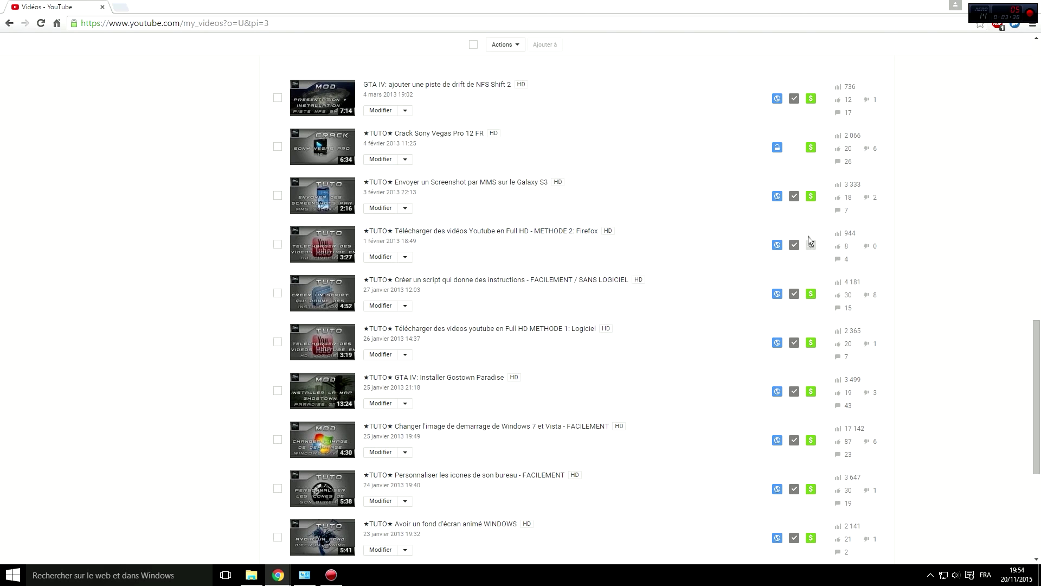
pyautogui.scroll(1, 963, 302)
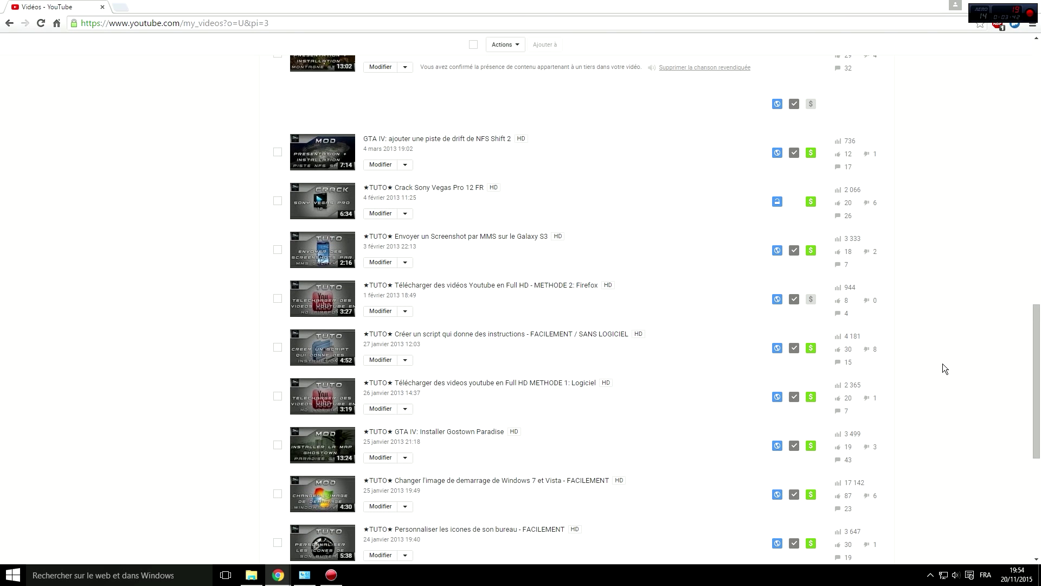
pyautogui.click(810, 301)
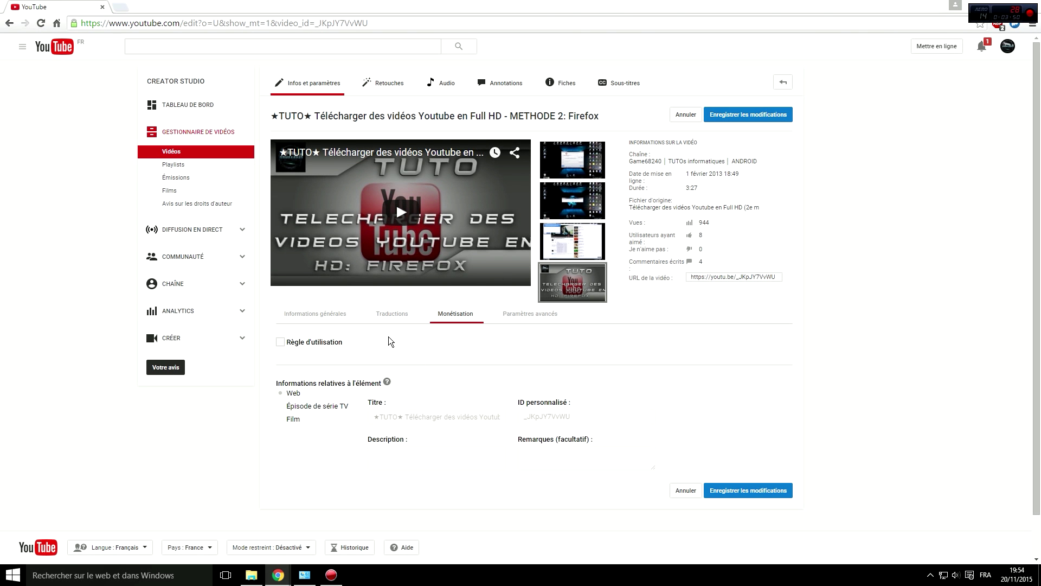
# Step: Enable the video's usage policy and set it to "Monetize in all countries"
pyautogui.click(280, 342)
pyautogui.click(453, 342)
pyautogui.click(397, 390)
# Step: Add non-skippable video ads to the ad formats and save the monetization changes
pyautogui.scroll(-1, 836, 384)
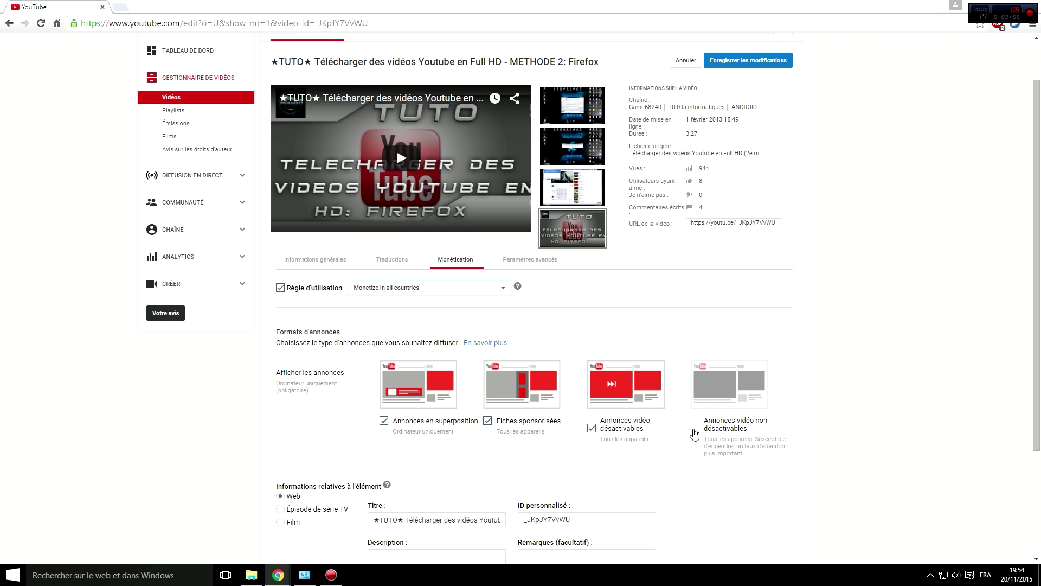
pyautogui.click(696, 428)
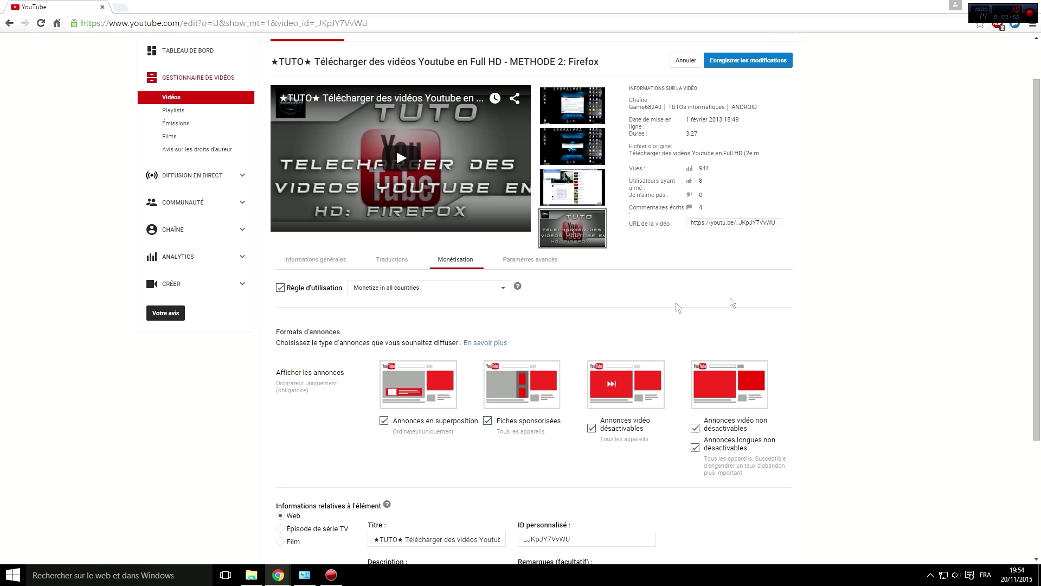
pyautogui.scroll(-3, 639, 396)
pyautogui.scroll(4, 590, 261)
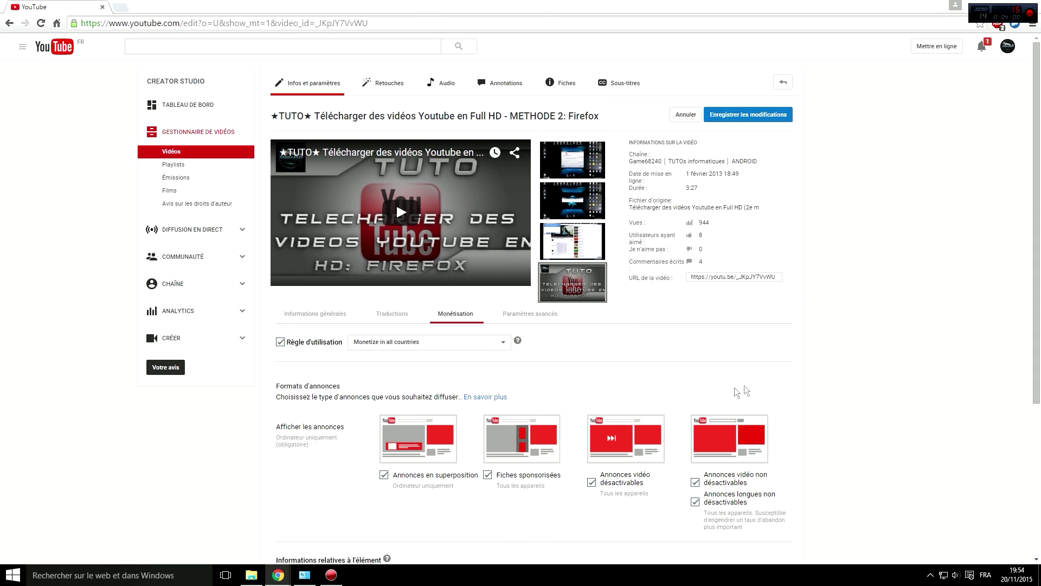
pyautogui.scroll(-3, 899, 360)
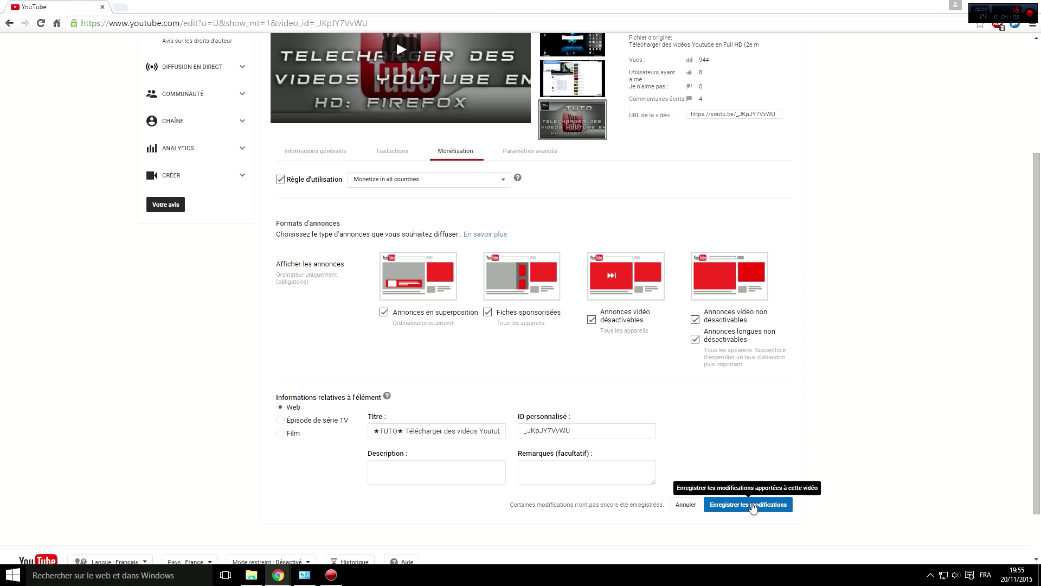
pyautogui.click(753, 508)
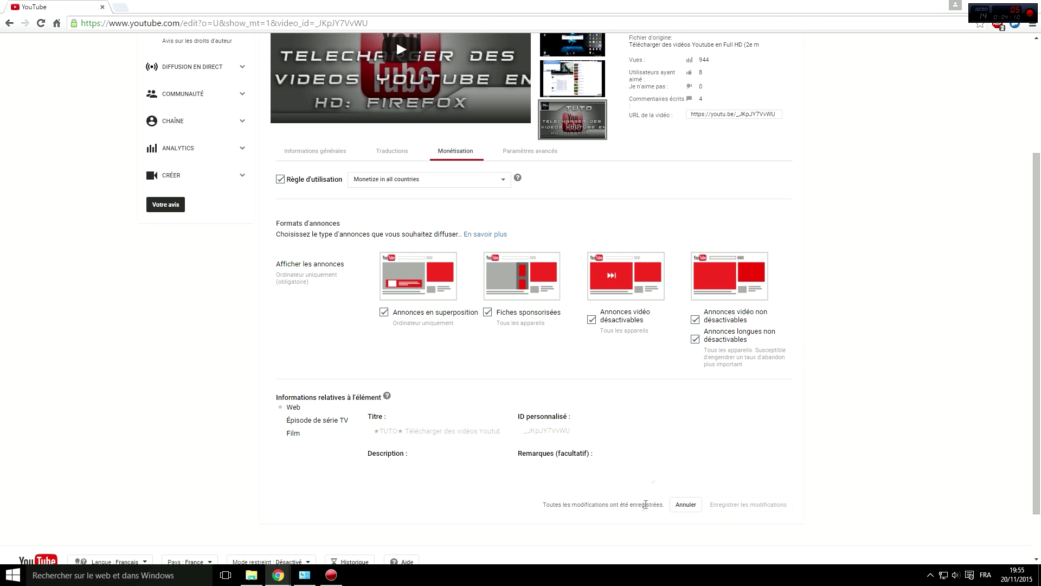
# Step: Check the monetization status of the "METHODE 2: Firefox" video on page 3 of the video list
pyautogui.scroll(3, 616, 422)
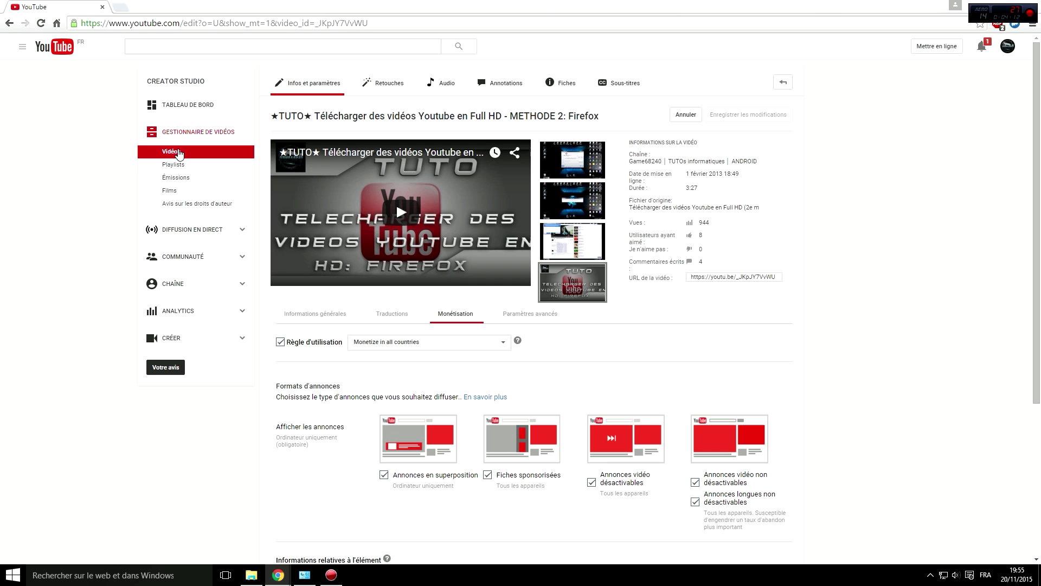
pyautogui.click(179, 152)
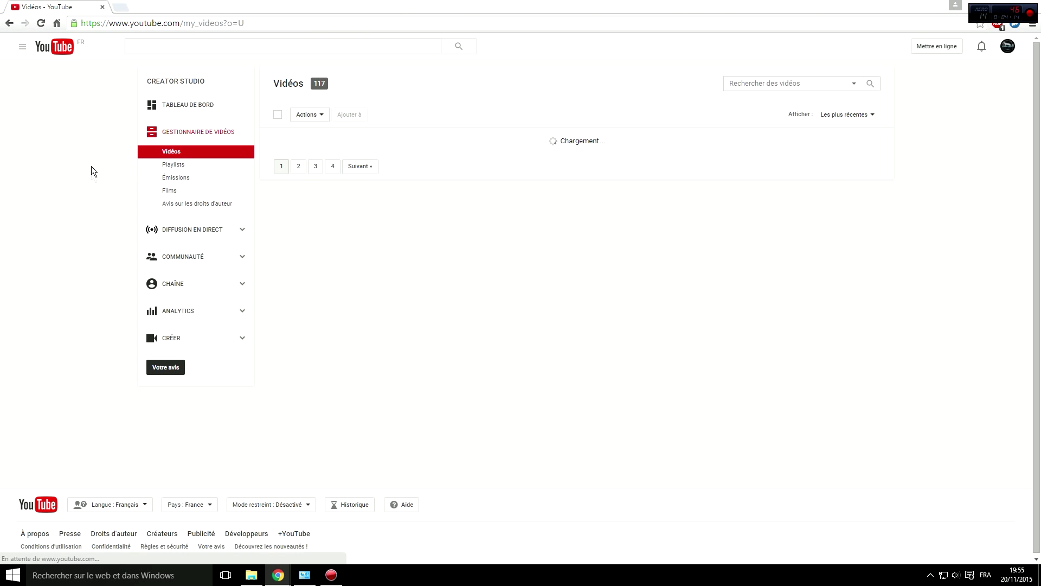
pyautogui.scroll(-15, 82, 466)
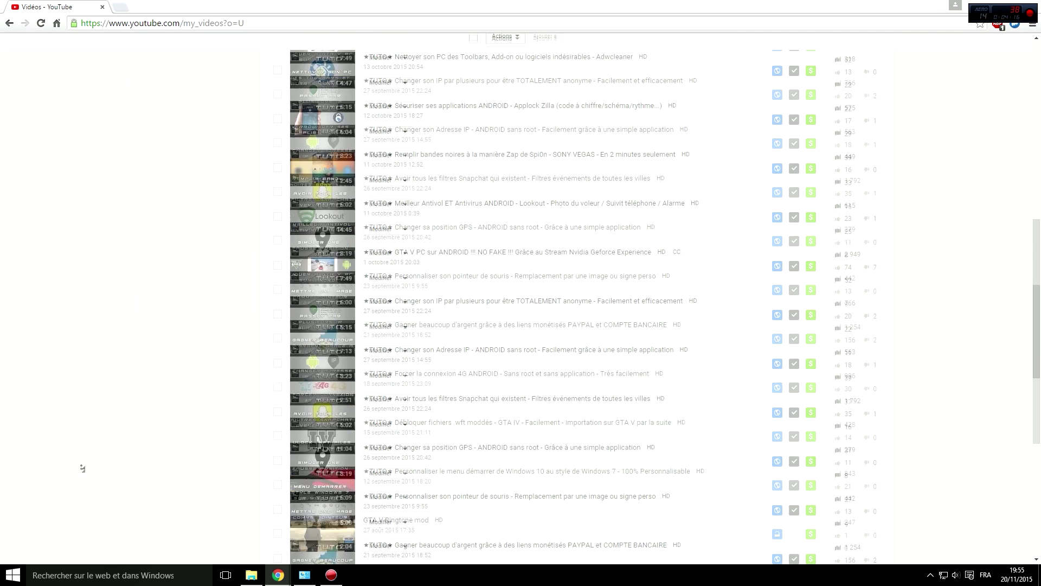
pyautogui.click(315, 446)
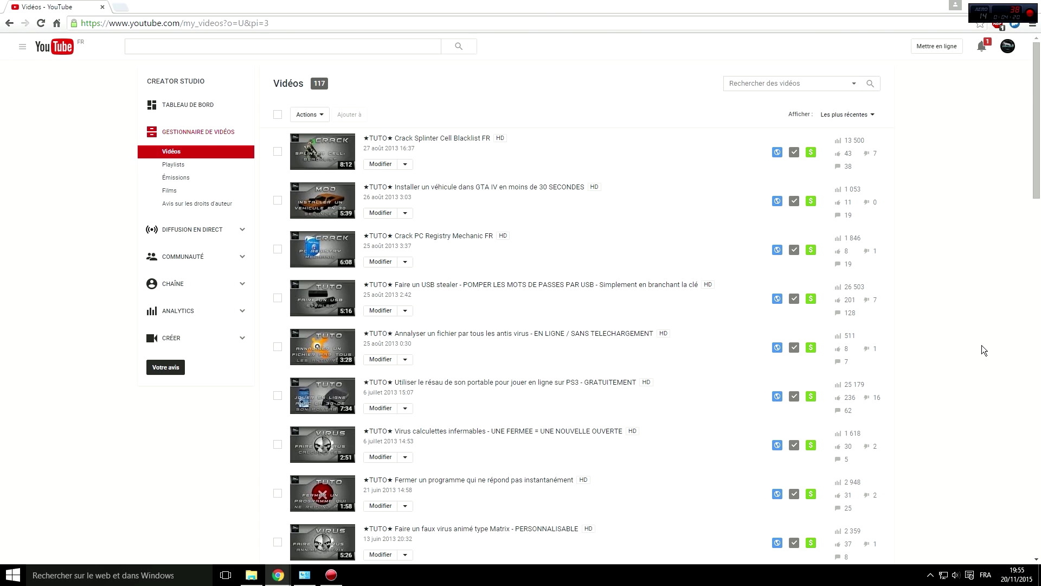
pyautogui.scroll(-5, 982, 345)
pyautogui.scroll(-10, 982, 345)
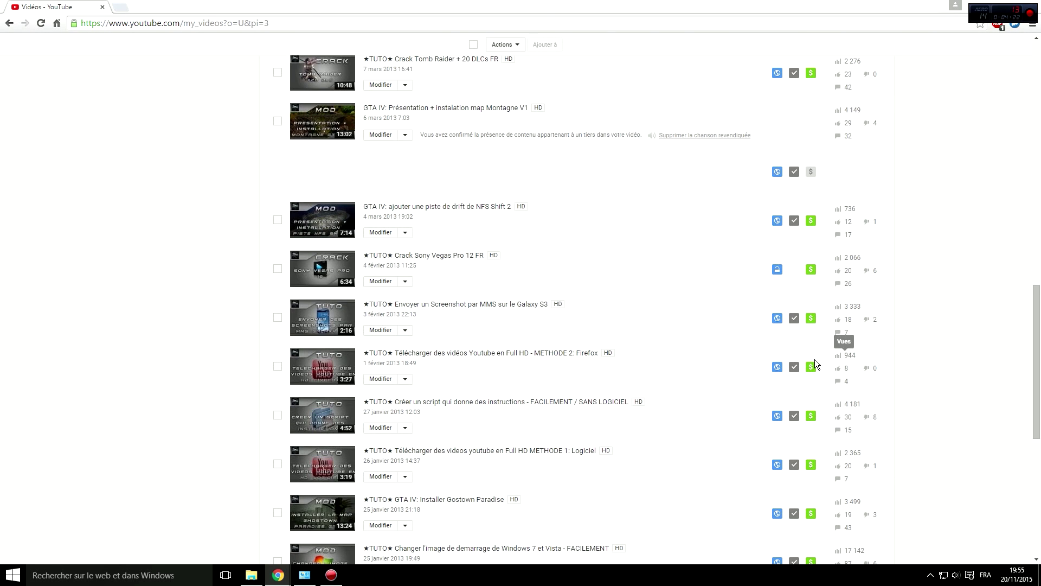
pyautogui.click(808, 371)
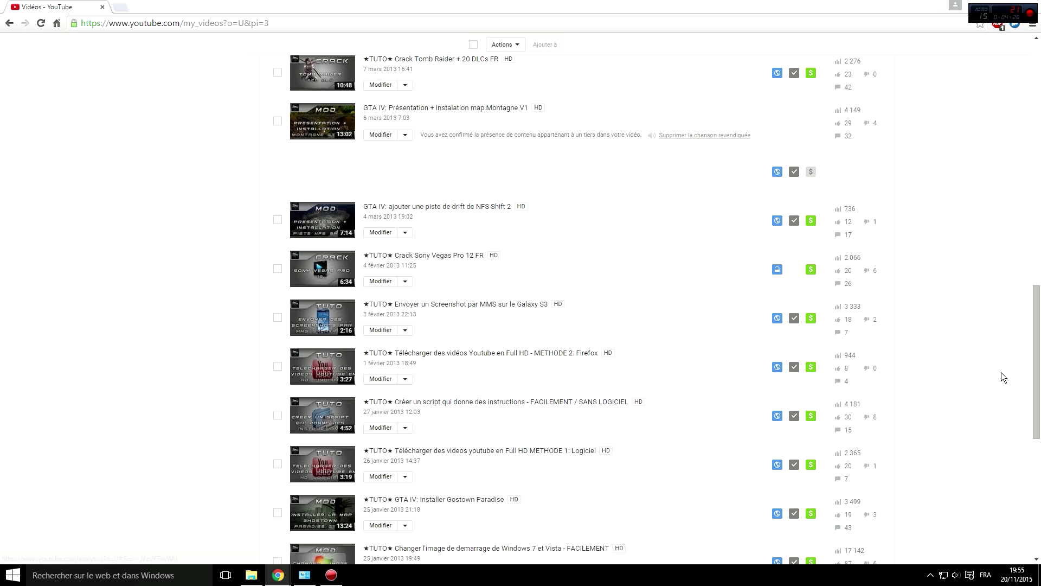
pyautogui.moveTo(1036, 368); pyautogui.dragTo(1040, 94)
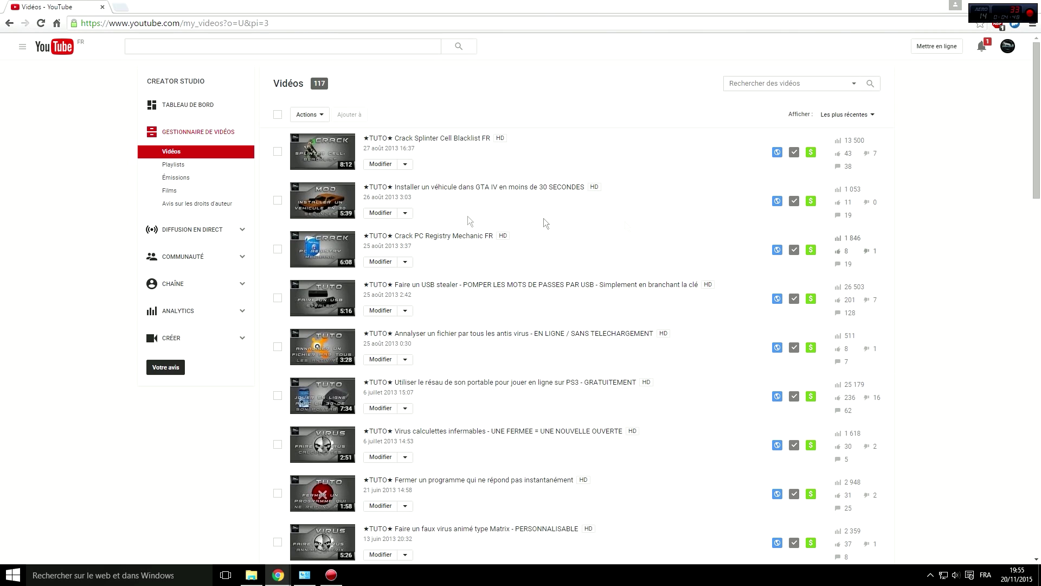
# Step: Filter the copyright notices by "Avertissements pour atteinte aux droits d'auteur" and examine the result
pyautogui.click(152, 205)
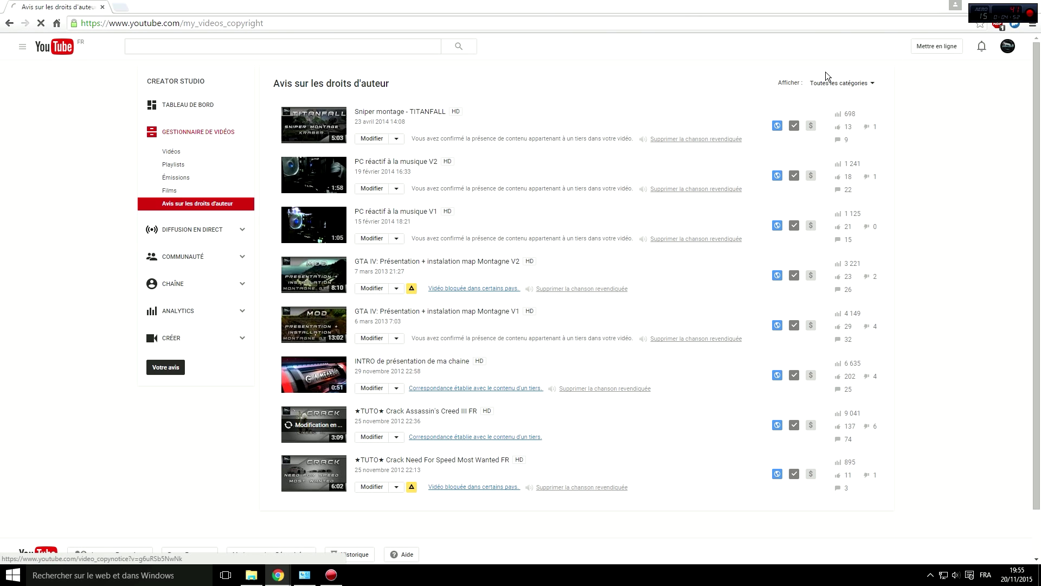
pyautogui.click(832, 85)
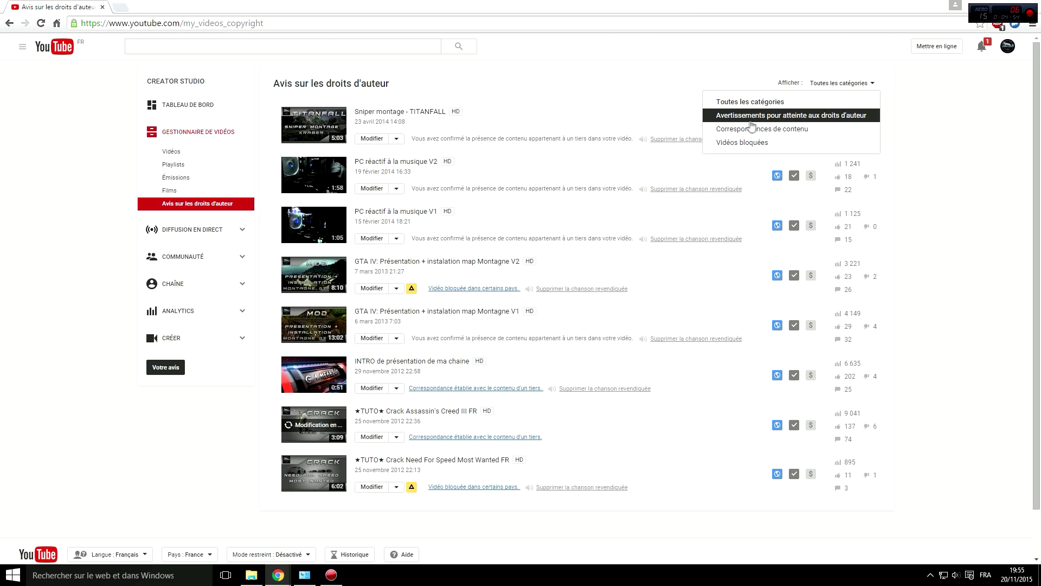
pyautogui.click(852, 116)
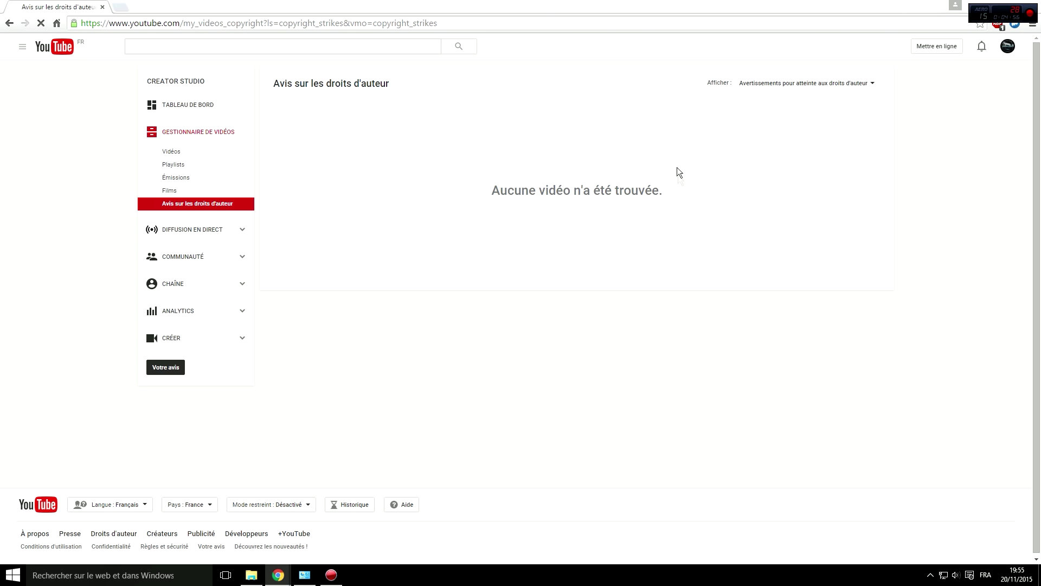
pyautogui.moveTo(660, 193); pyautogui.dragTo(646, 194)
pyautogui.click(680, 201)
pyautogui.moveTo(492, 194); pyautogui.dragTo(547, 194)
pyautogui.click(594, 195)
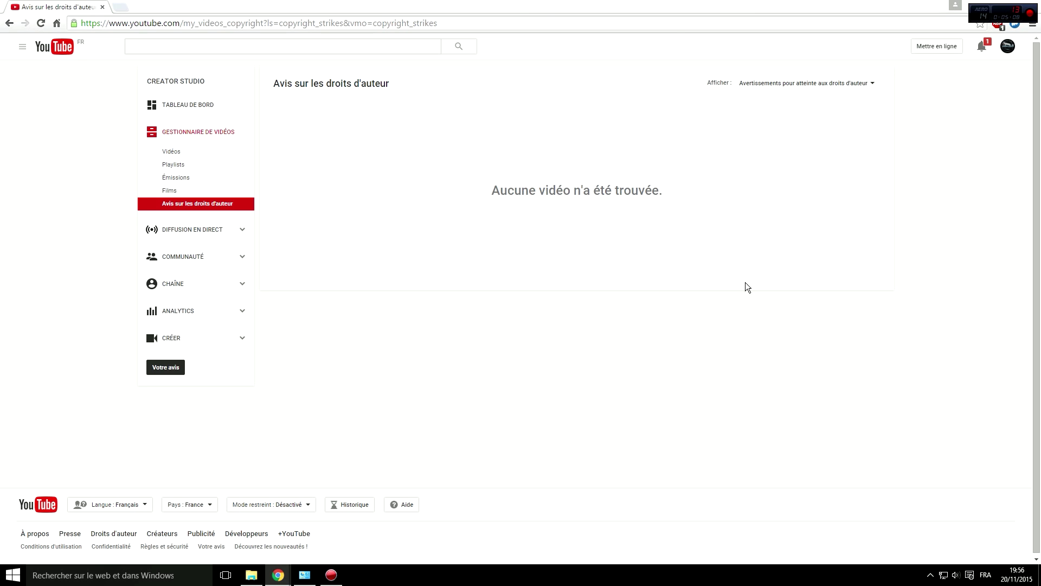